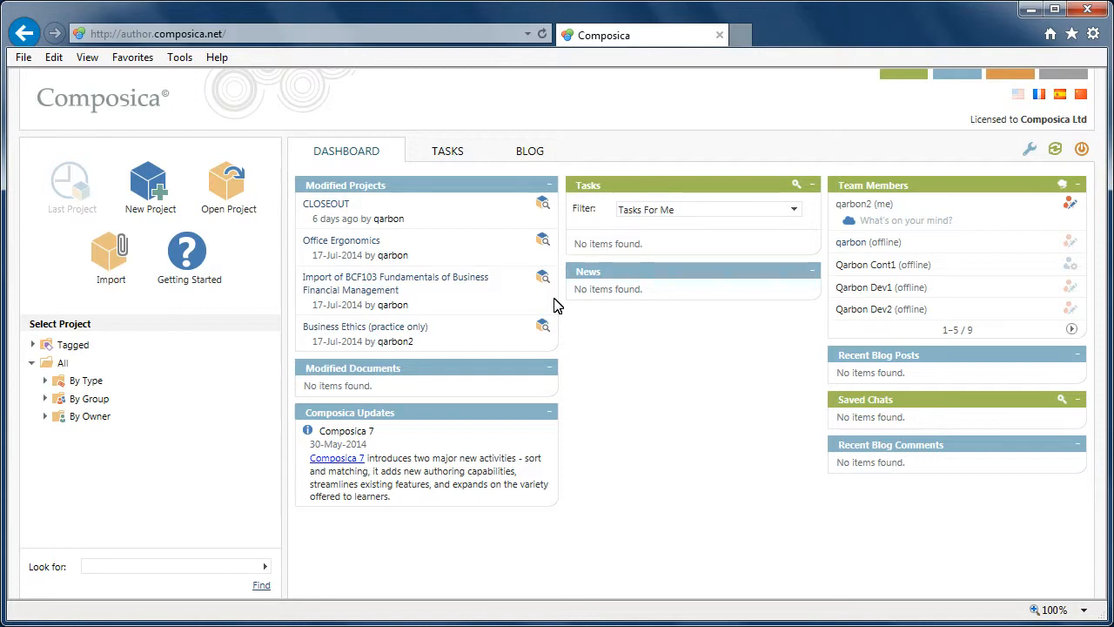
- Start a new project and title it Management 101
click(143, 198)
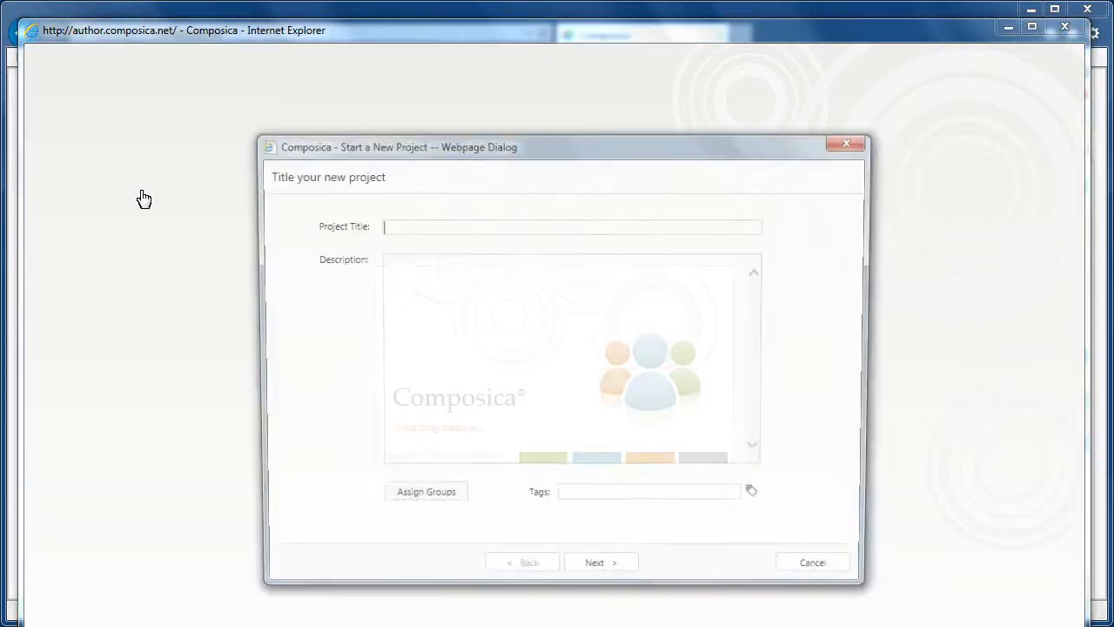
drag(551, 136, 559, 87)
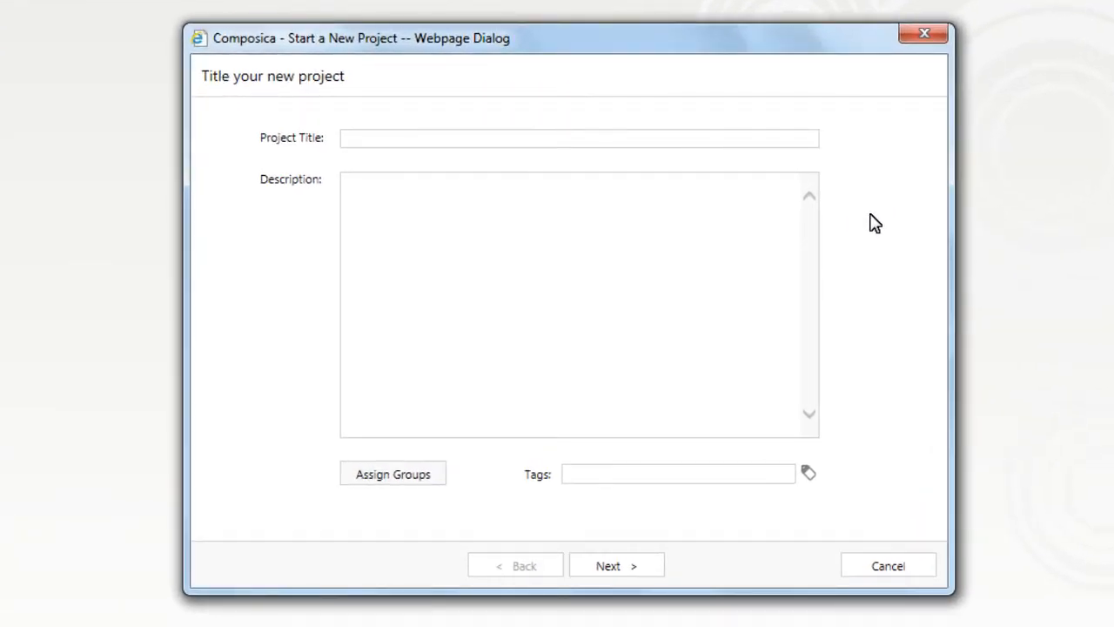
text(Management 101)
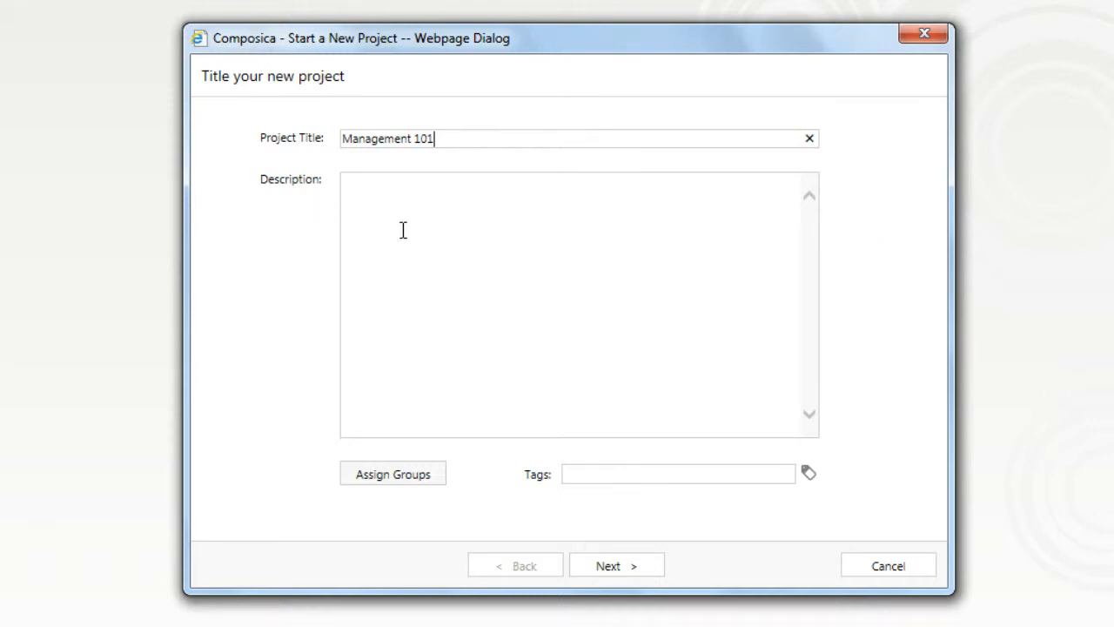
- Tag the project with 2014, management and course
click(431, 484)
click(576, 476)
text(2014, management, course)
- Assign the green icon to the course tag and proceed to the choice of project start method
click(806, 474)
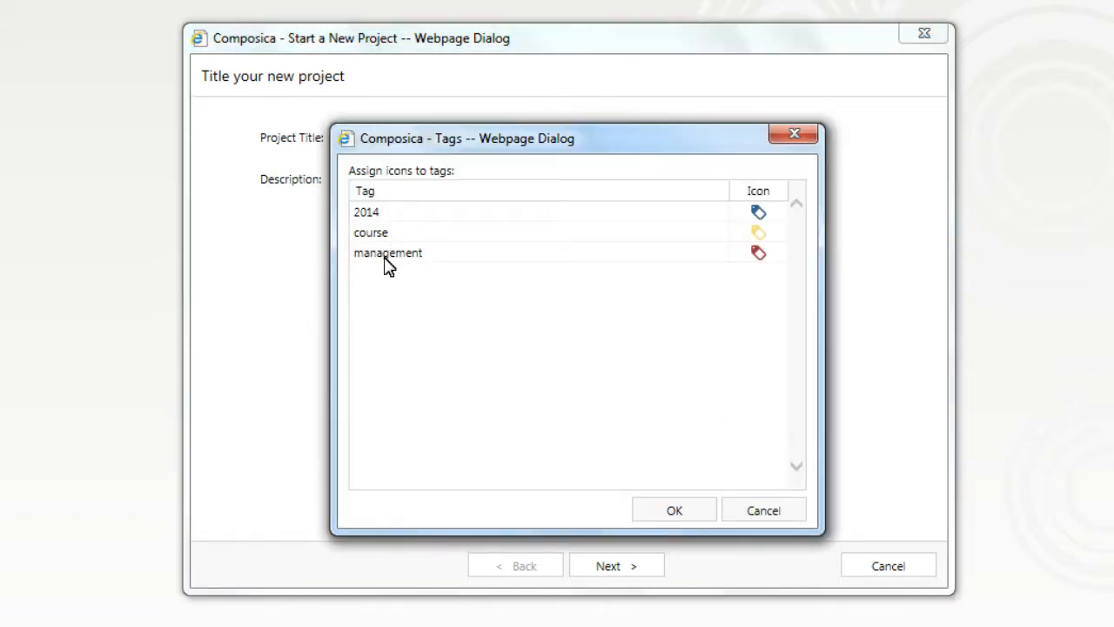
click(755, 233)
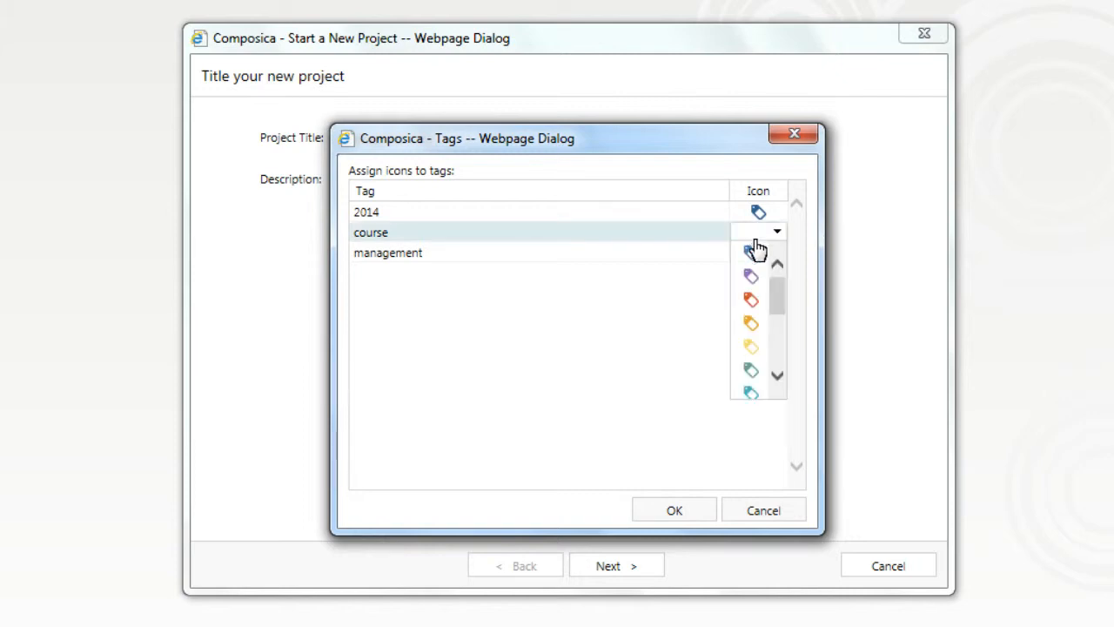
click(751, 366)
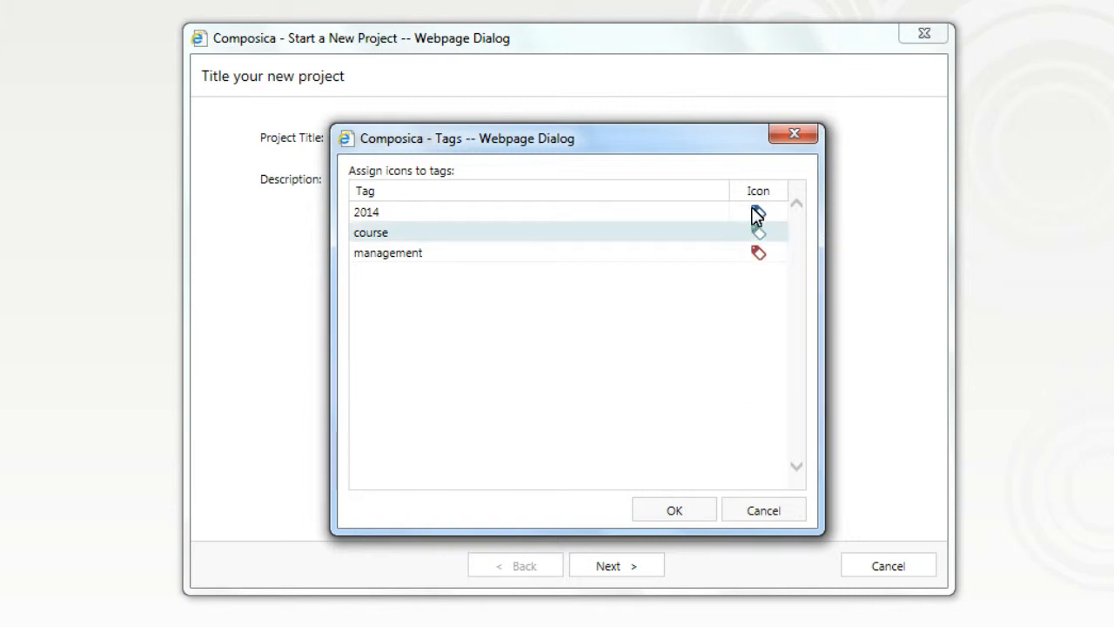
click(675, 511)
click(639, 568)
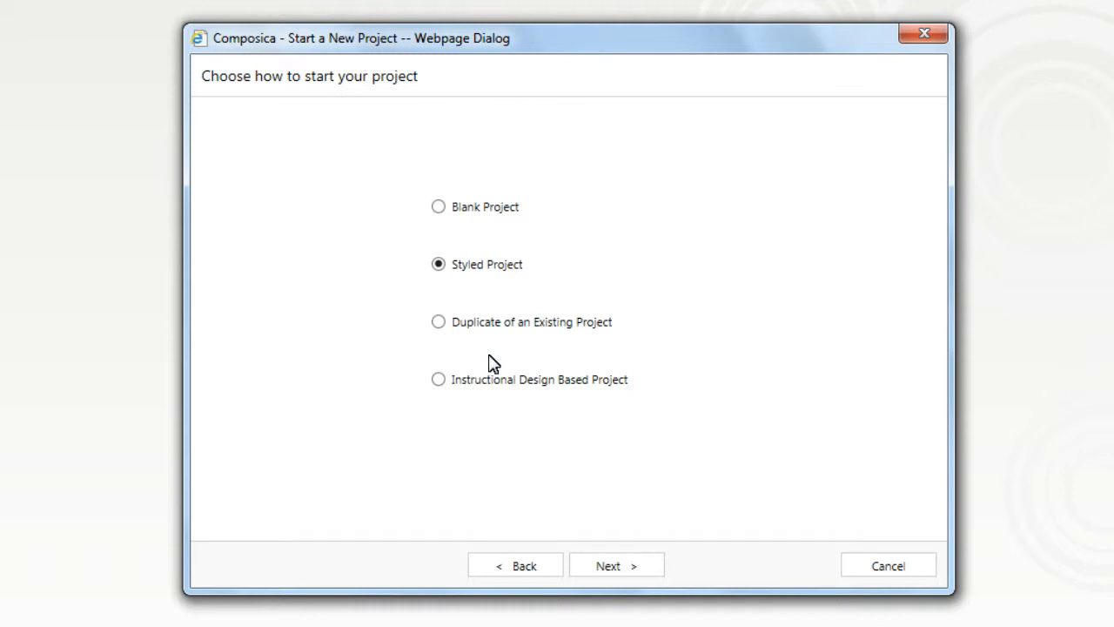
- Examine the existing projects available for duplication under owner qarbon2 and the available instructional design templates
click(439, 323)
click(633, 564)
click(219, 201)
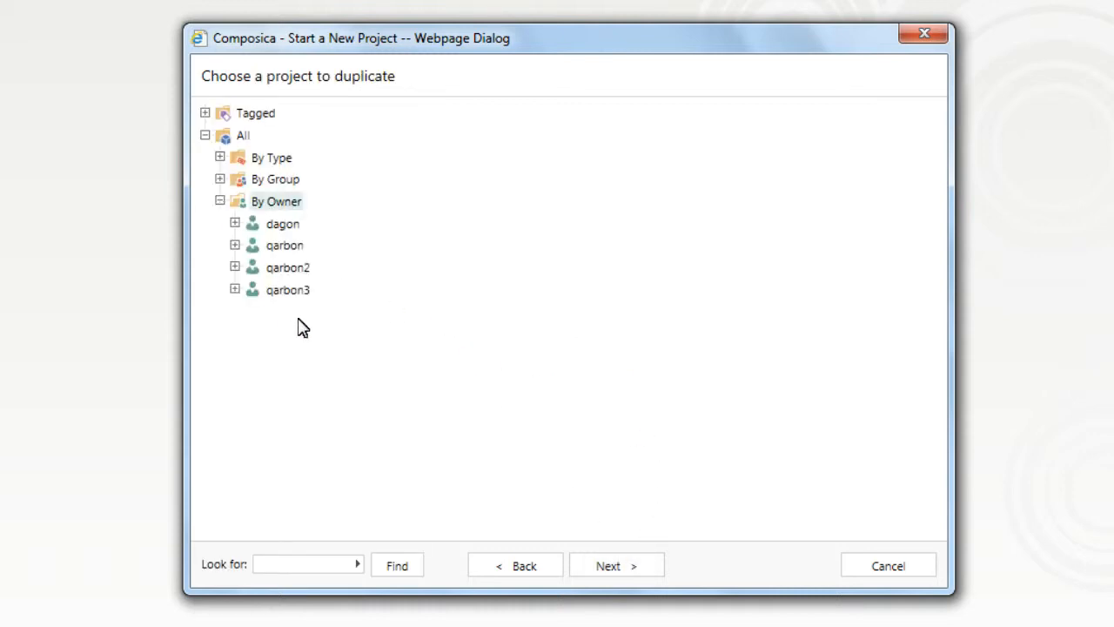
click(235, 267)
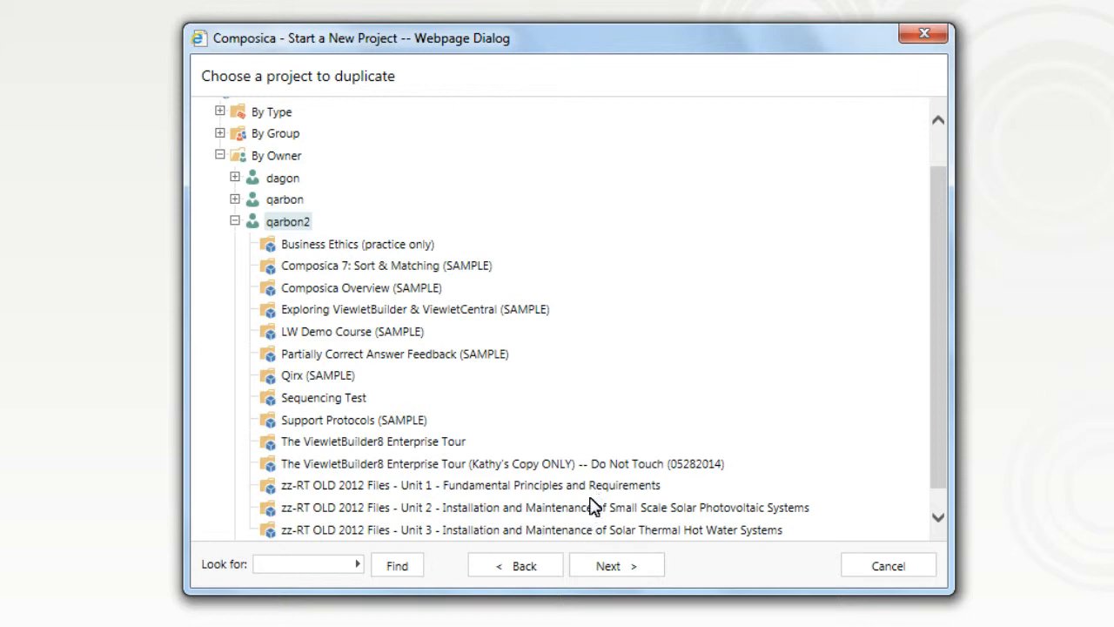
click(542, 565)
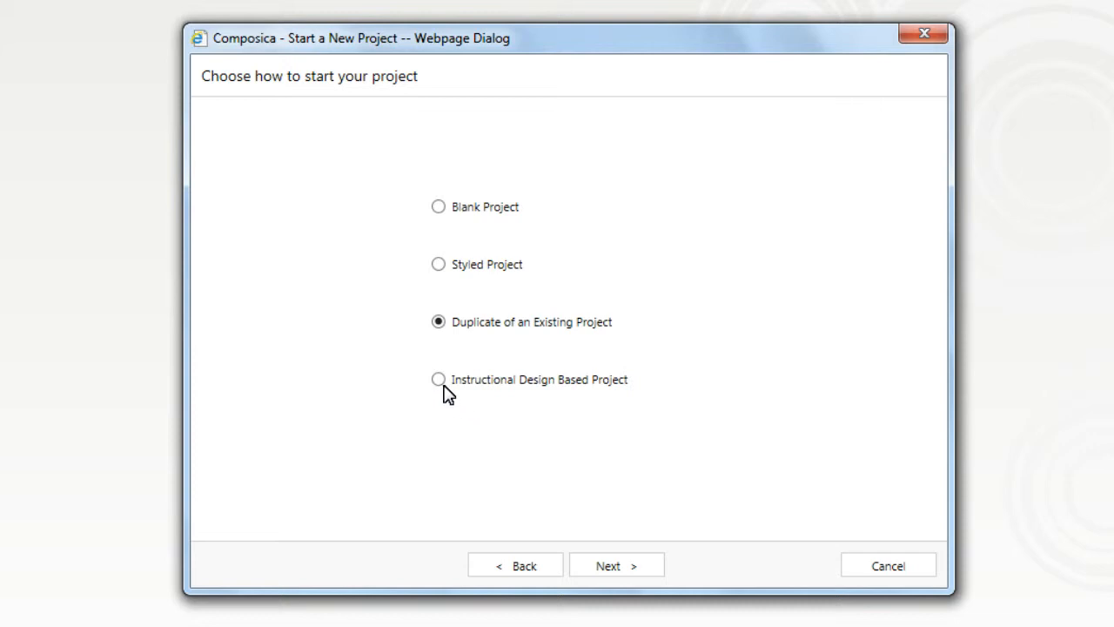
click(437, 381)
click(609, 565)
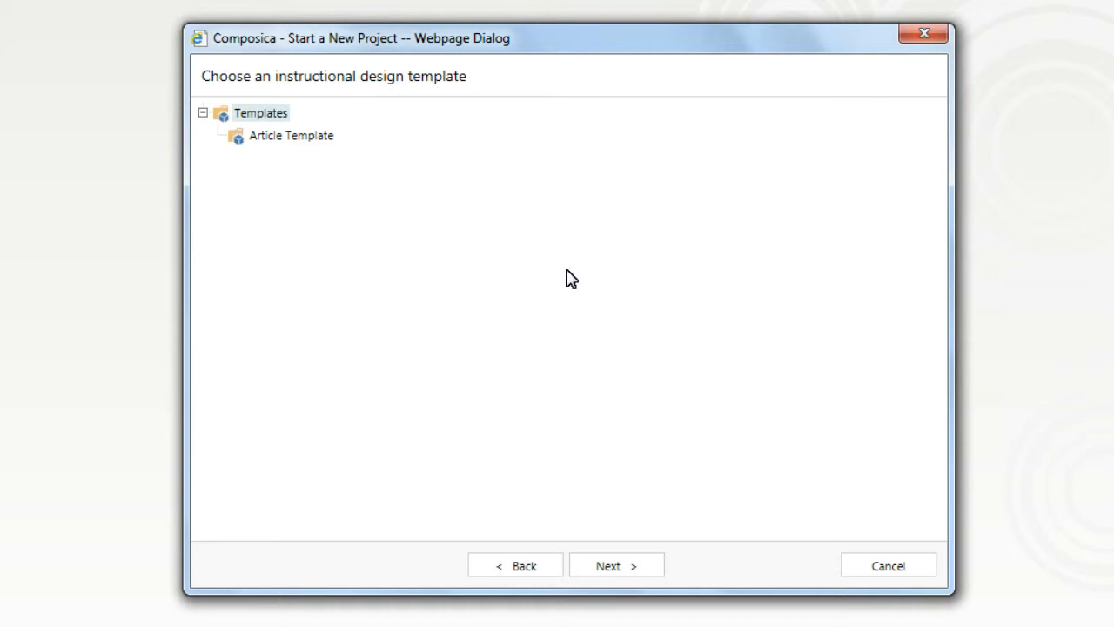
click(547, 567)
- Start from a Styled Project and set Desktop as the primary target device
click(507, 267)
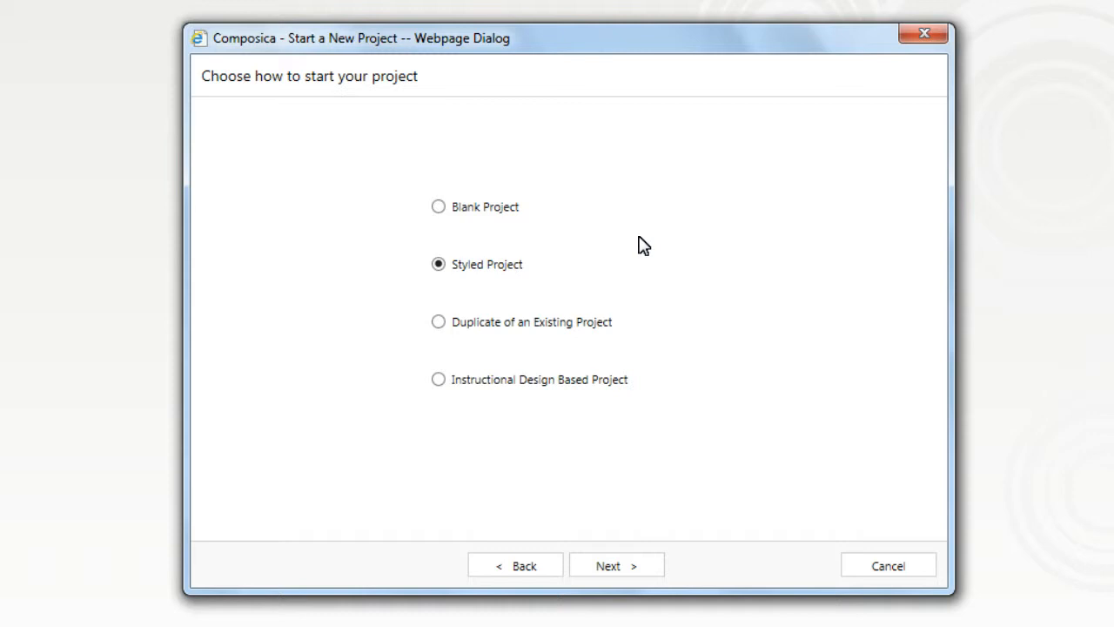
click(641, 567)
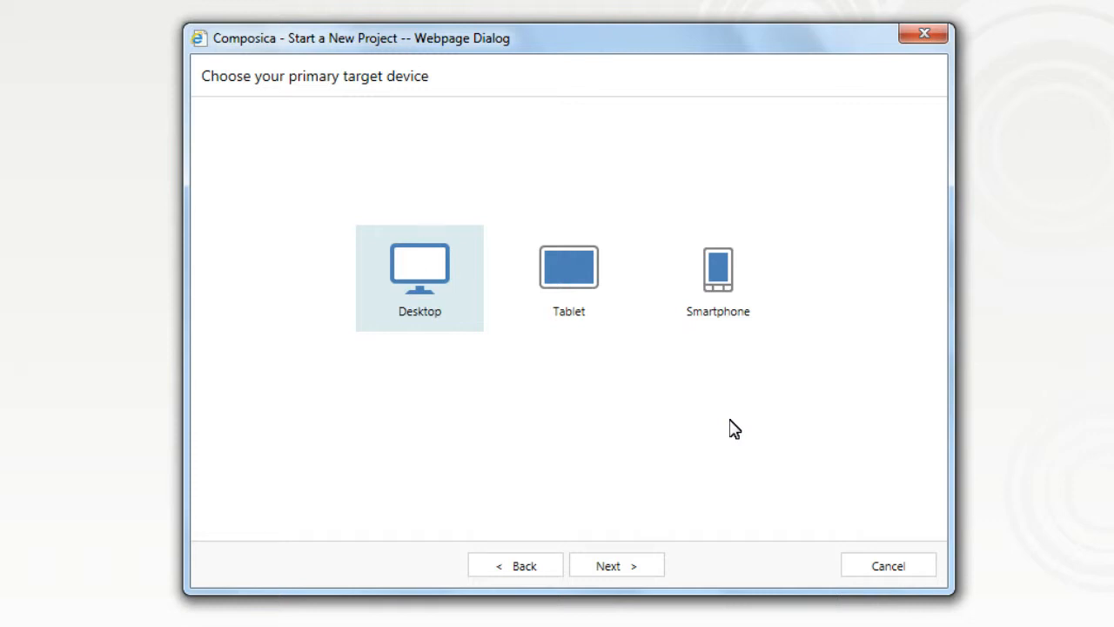
click(546, 297)
click(704, 323)
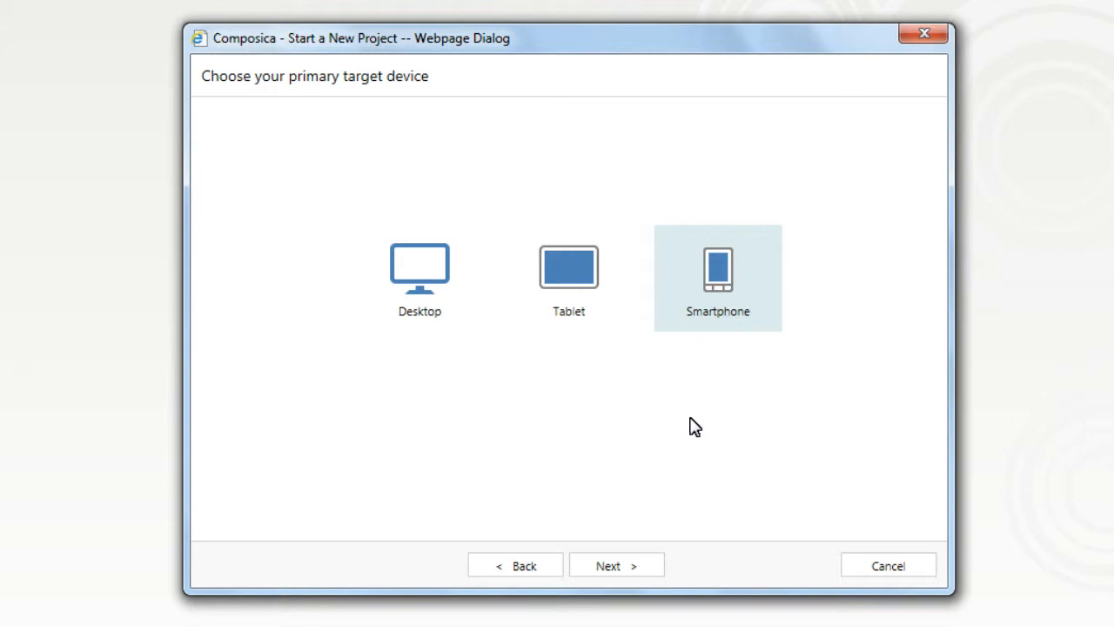
click(458, 319)
click(641, 566)
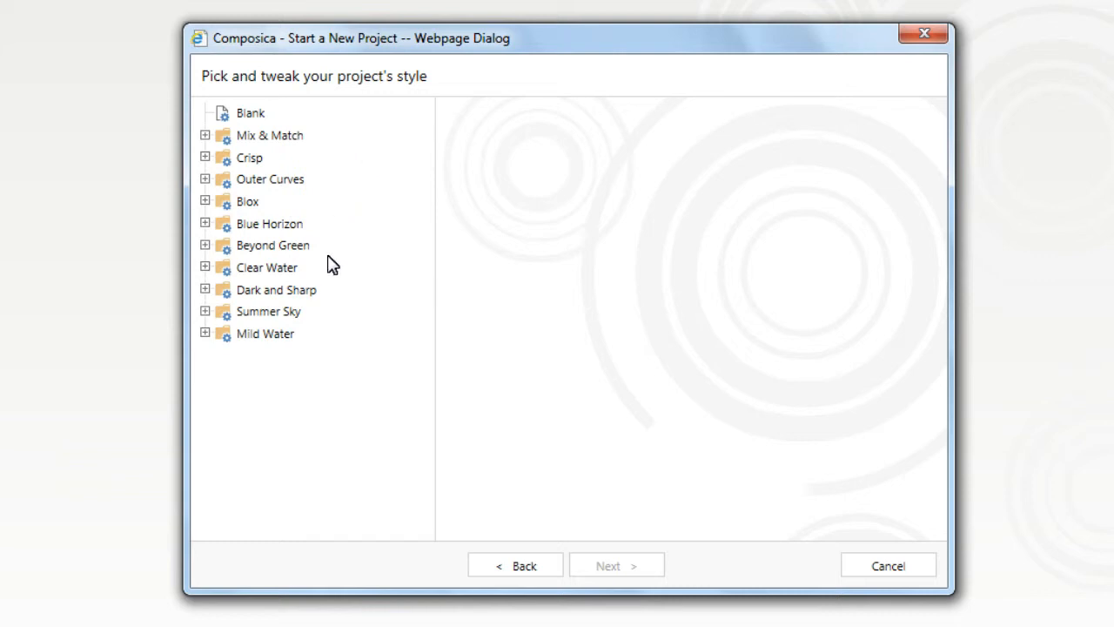
- Choose the Full variant of the Summer Sky style for the project
click(205, 311)
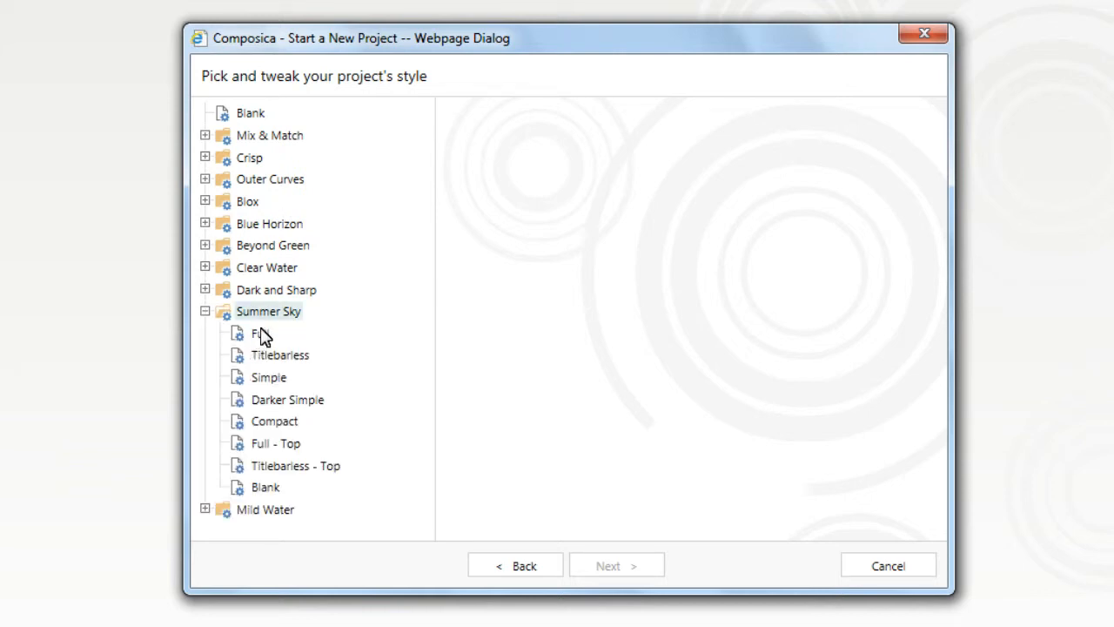
click(278, 382)
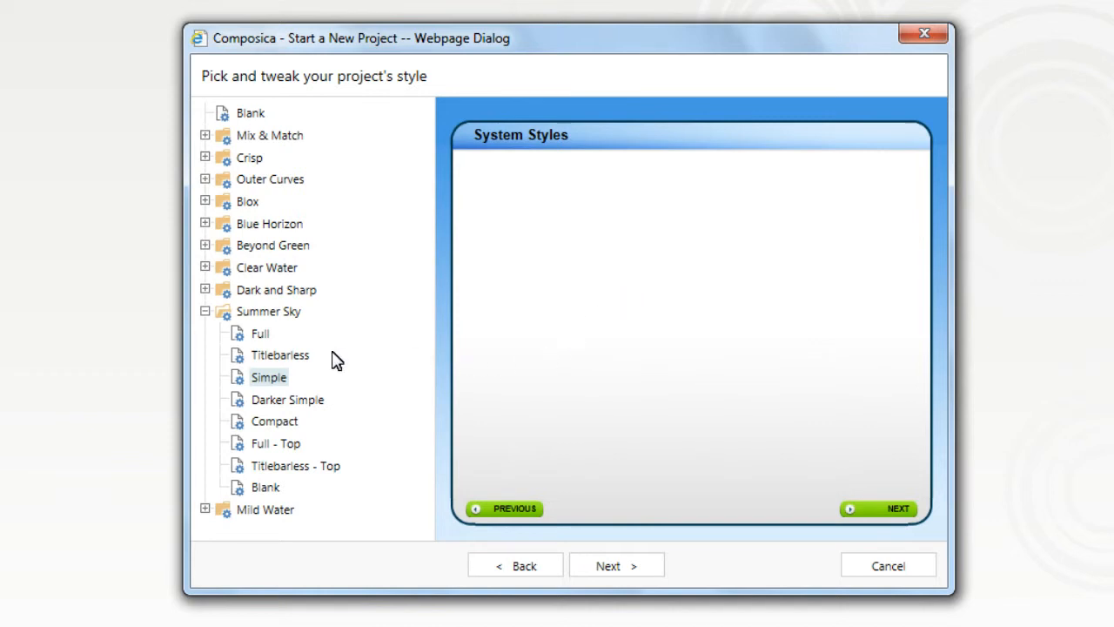
click(262, 338)
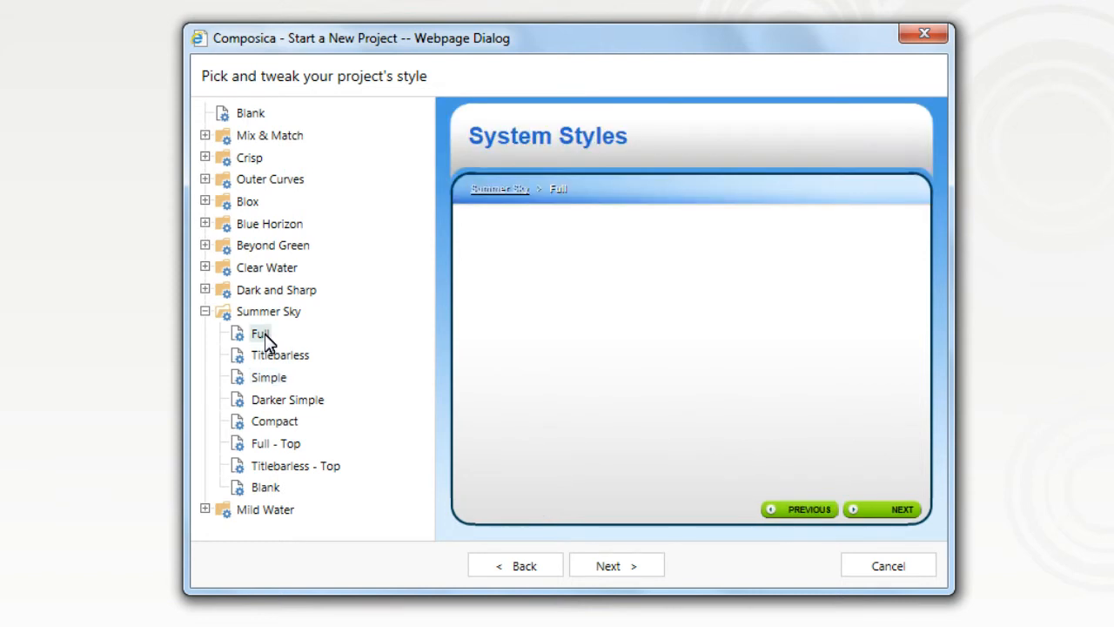
click(626, 567)
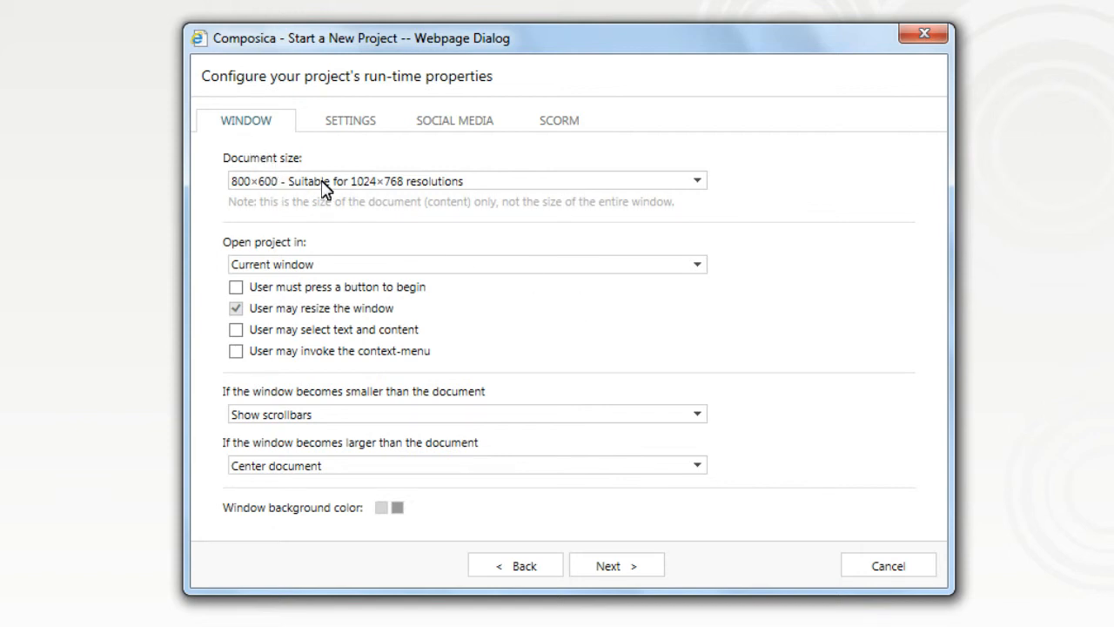
- Review the window, settings, social media and SCORM run-time properties, keep the 800×600 document size, and finish creating the project
click(702, 183)
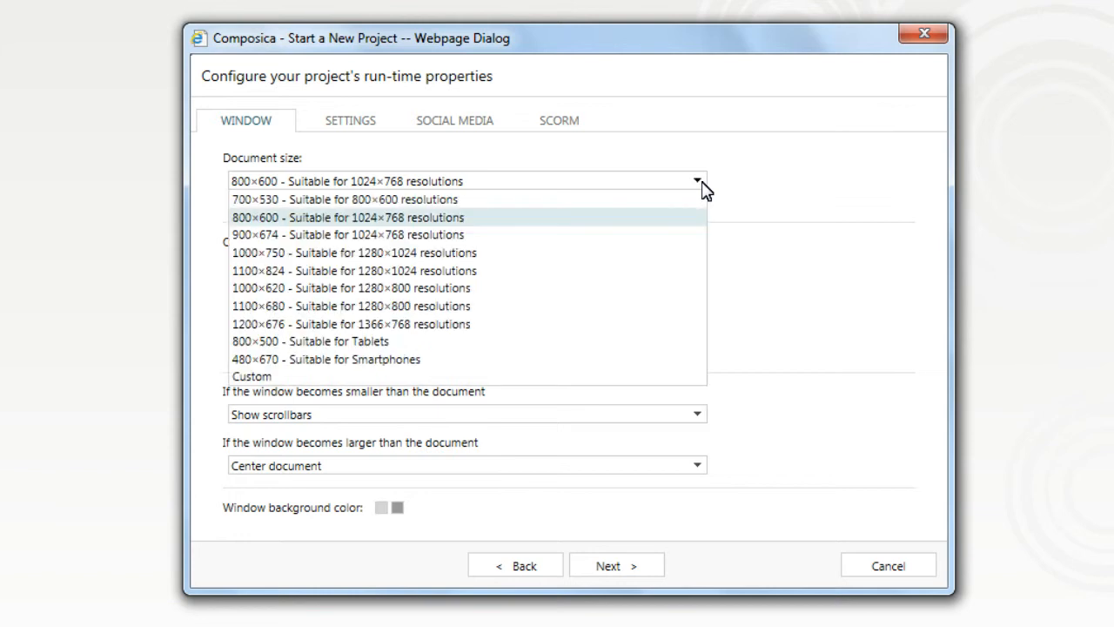
click(703, 183)
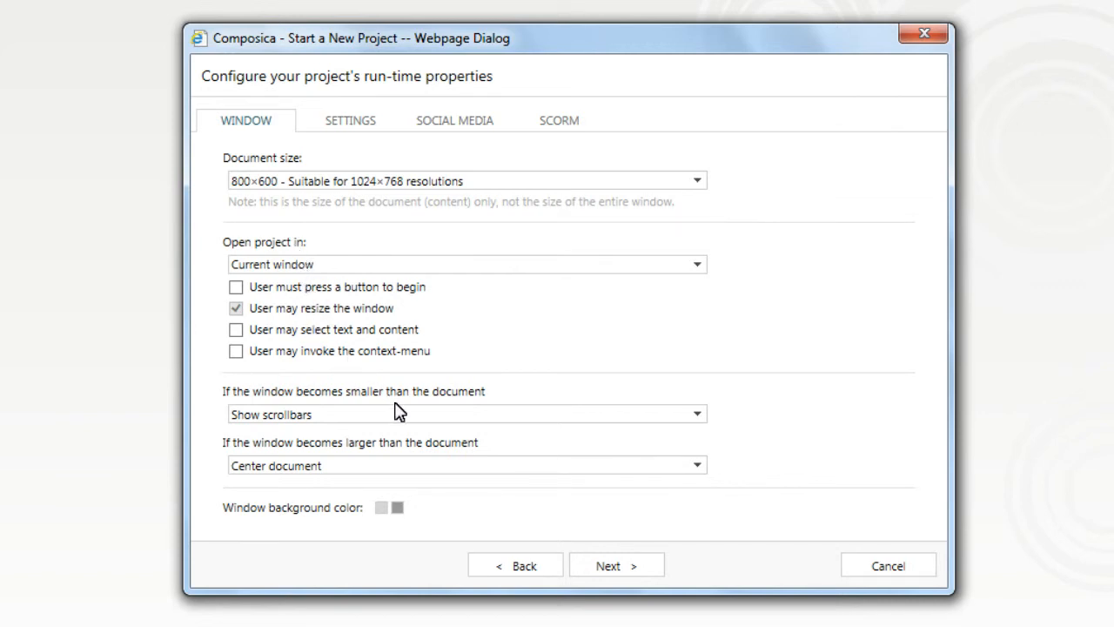
click(366, 113)
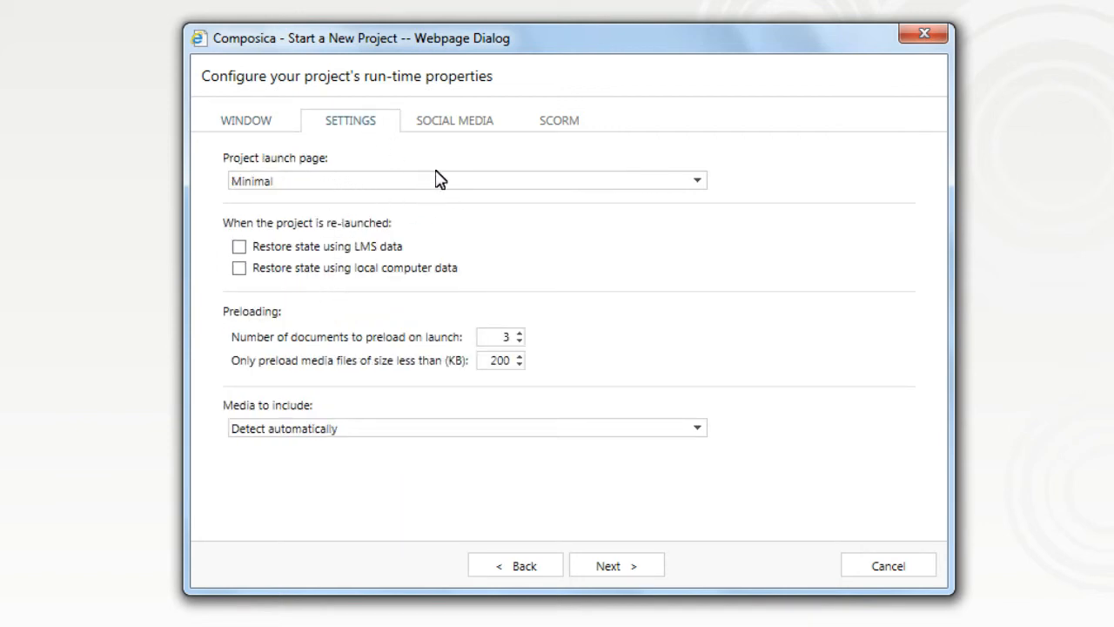
click(470, 127)
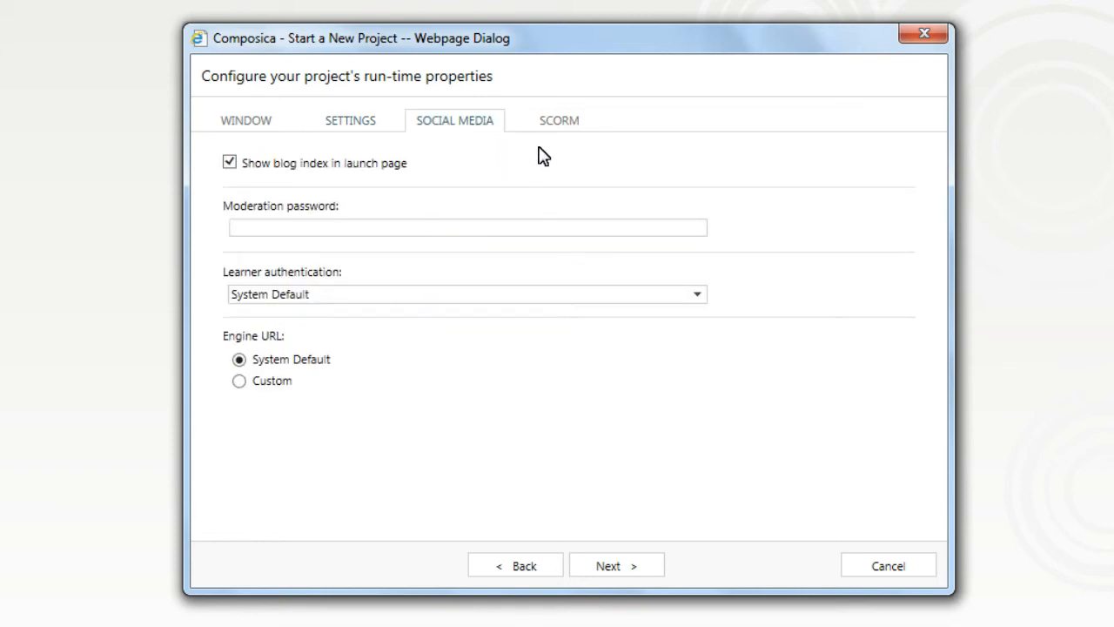
click(562, 126)
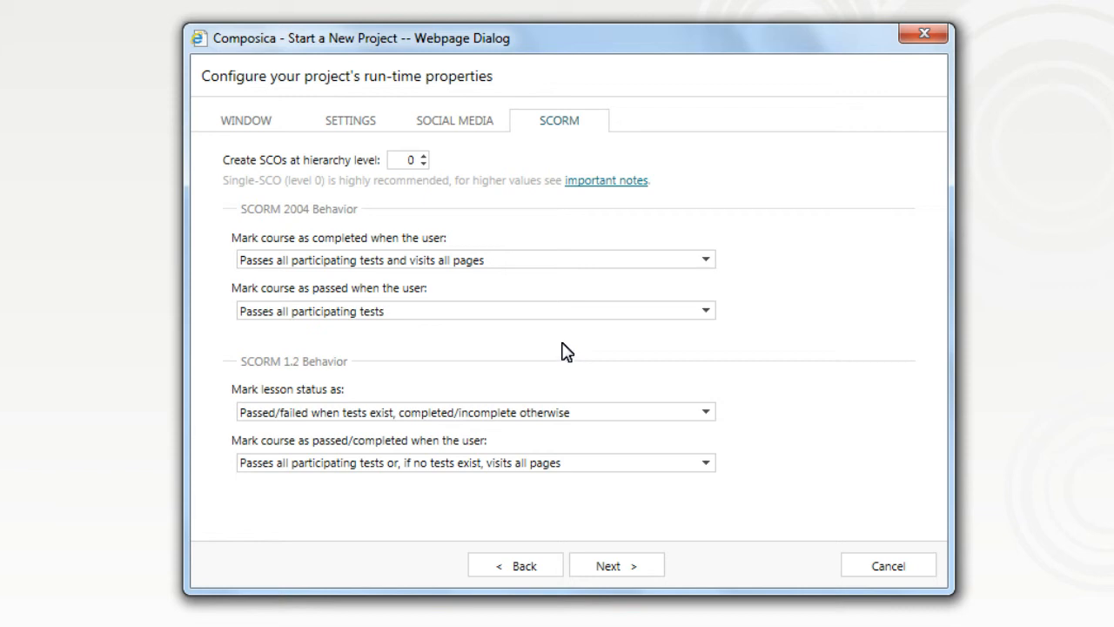
click(282, 128)
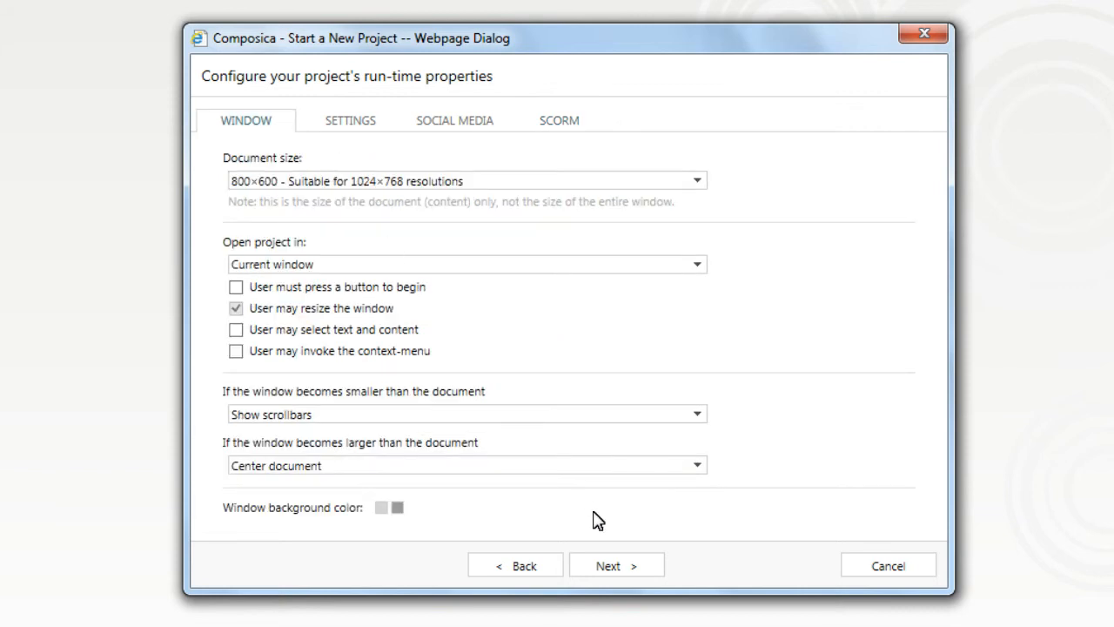
click(625, 567)
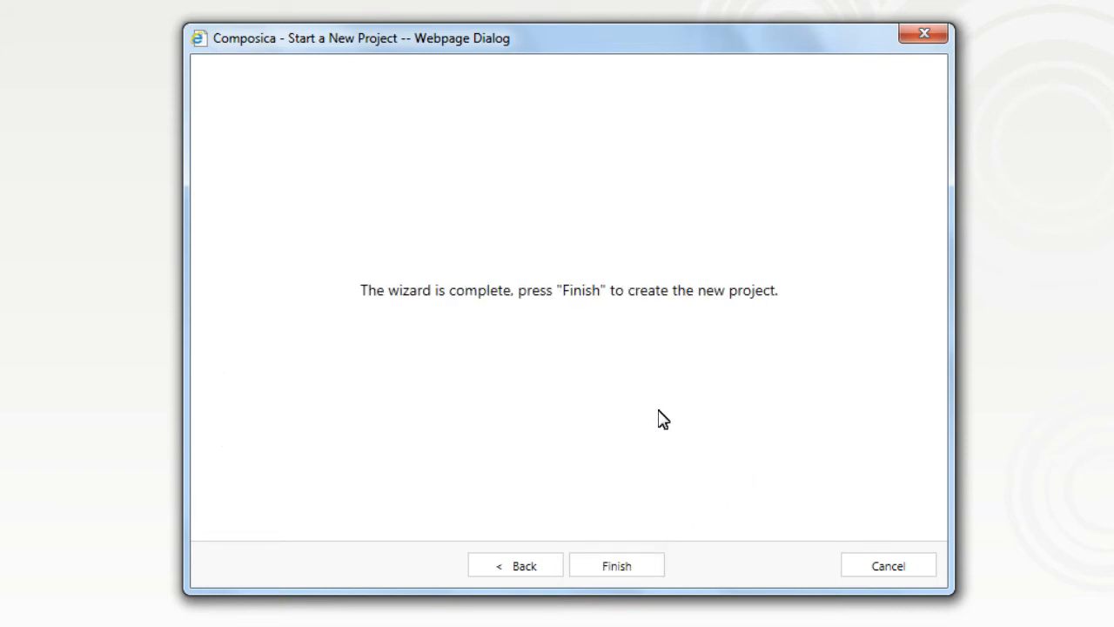
click(641, 560)
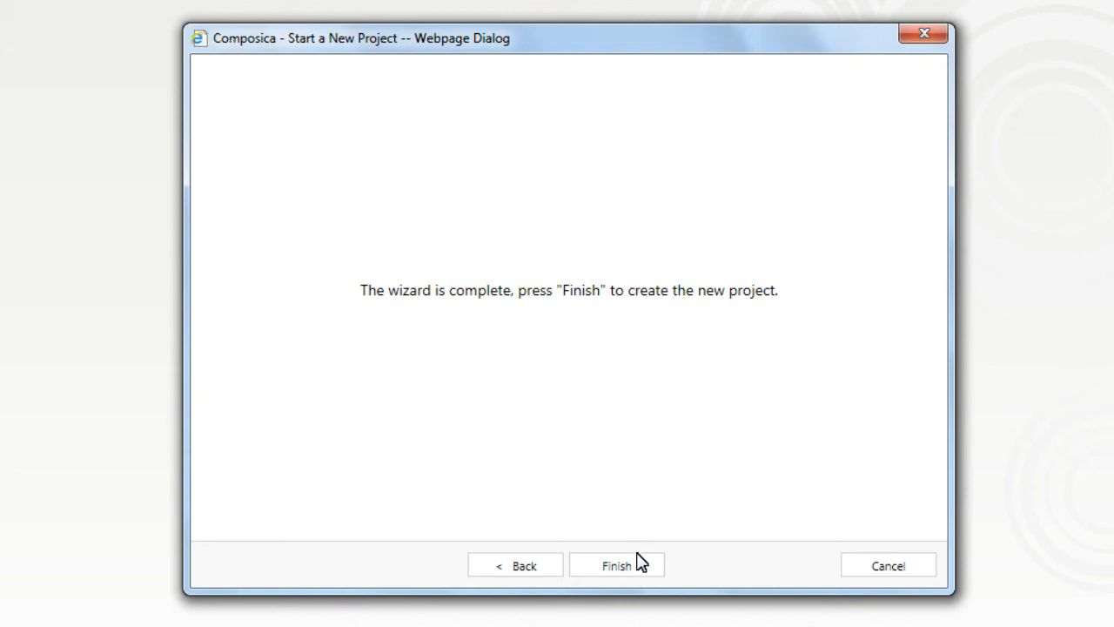